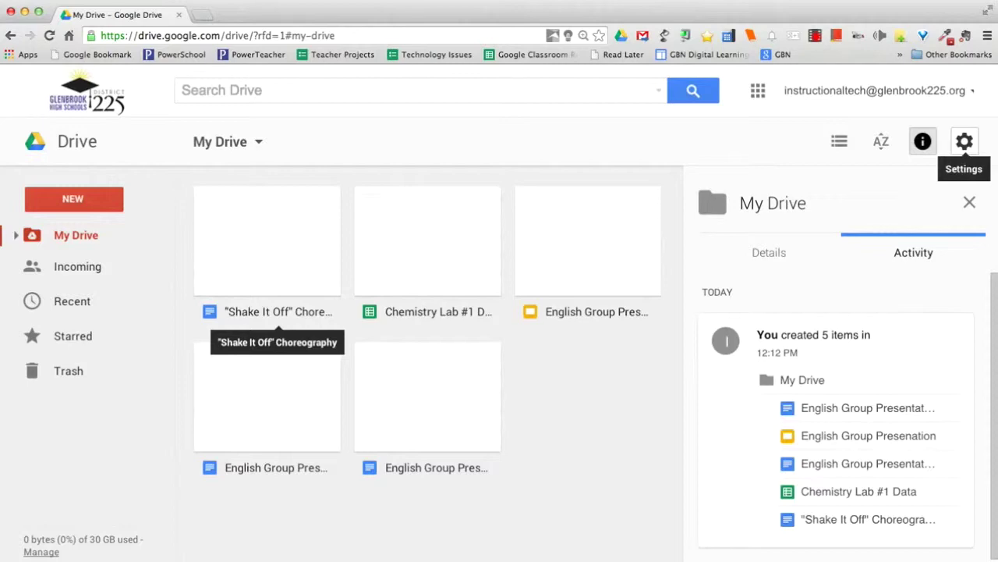
left_click(964, 141)
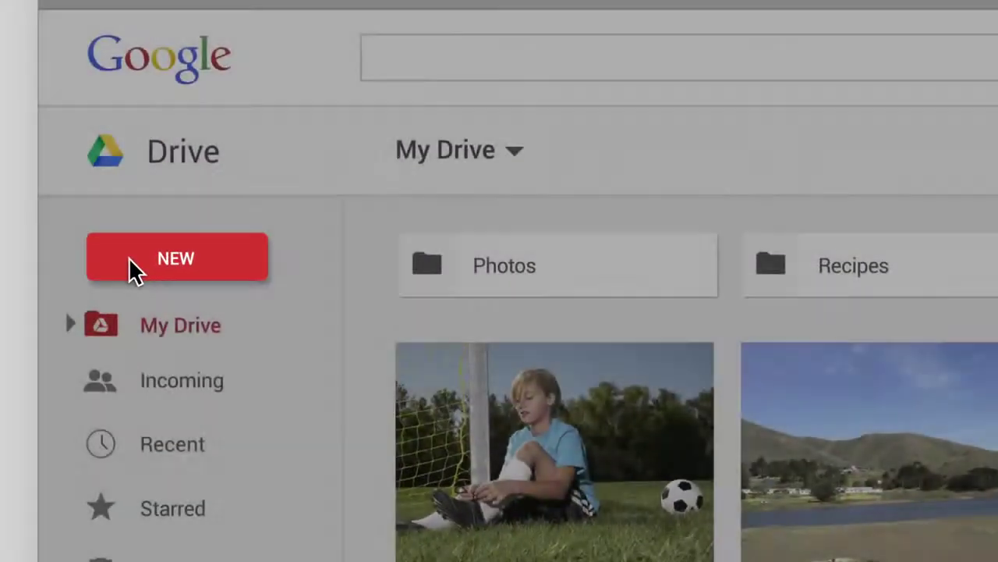
left_click(133, 265)
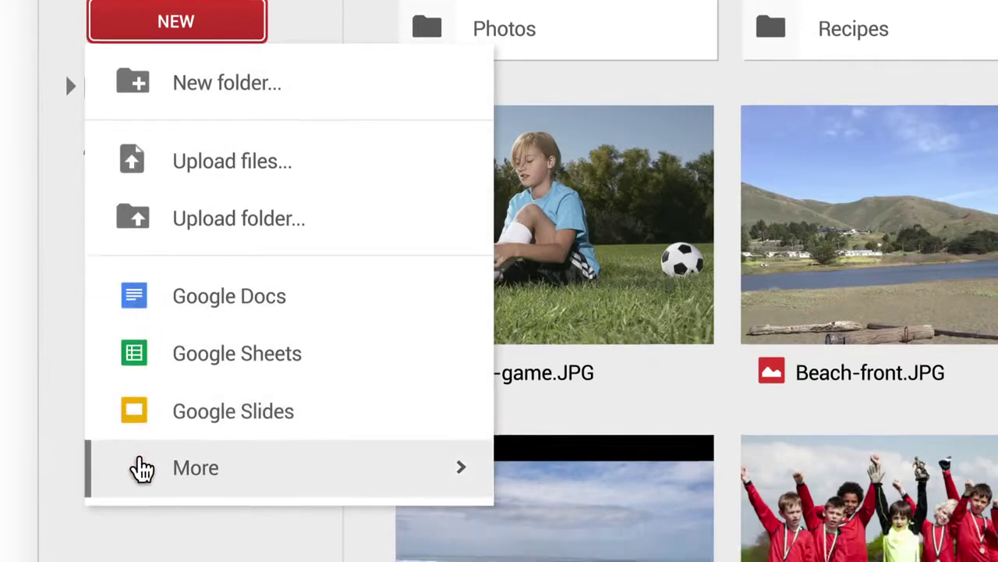
mouse_move(142, 503)
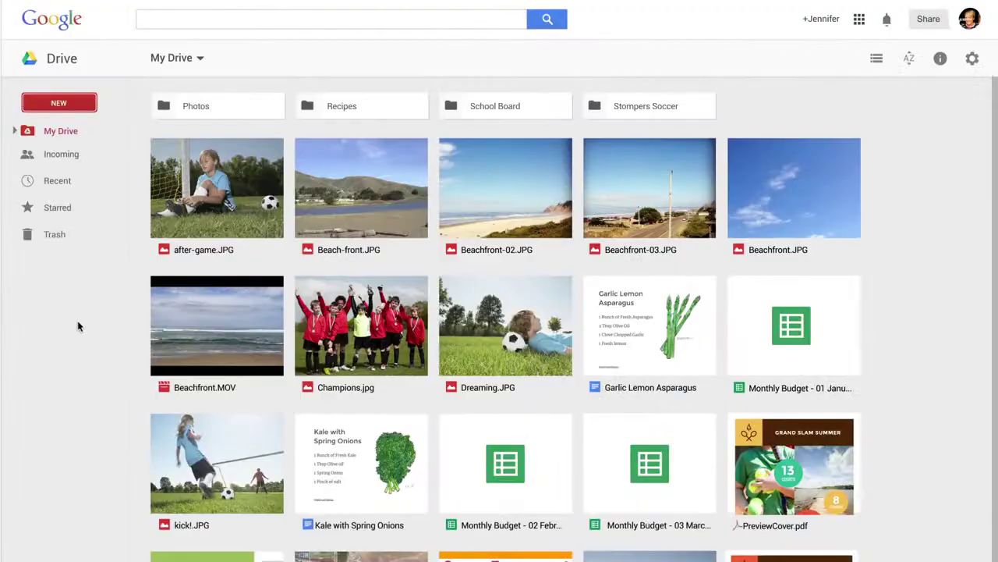
Step: Select Champions.jpg and examine the file details and the activity history
left_click(316, 380)
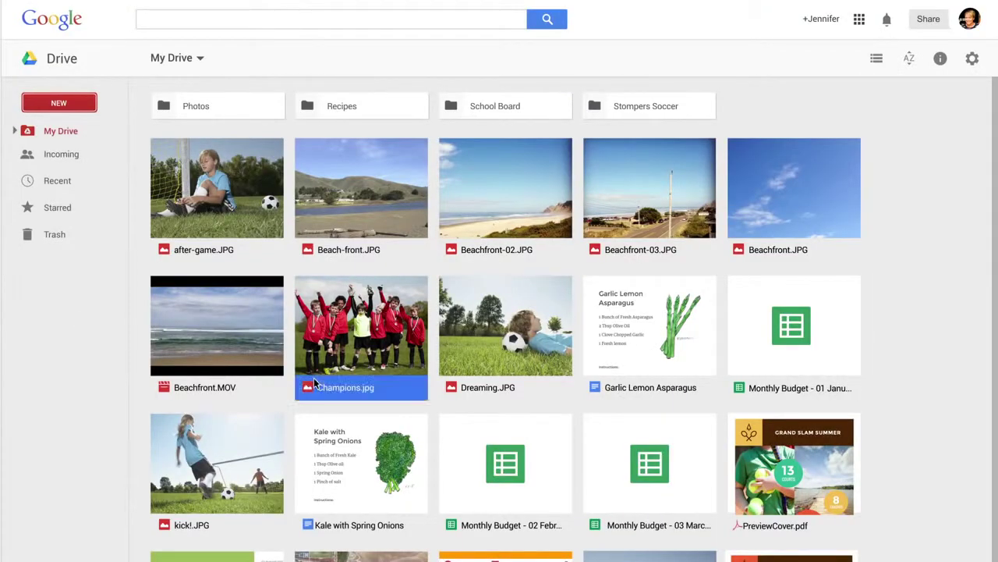
left_click(940, 58)
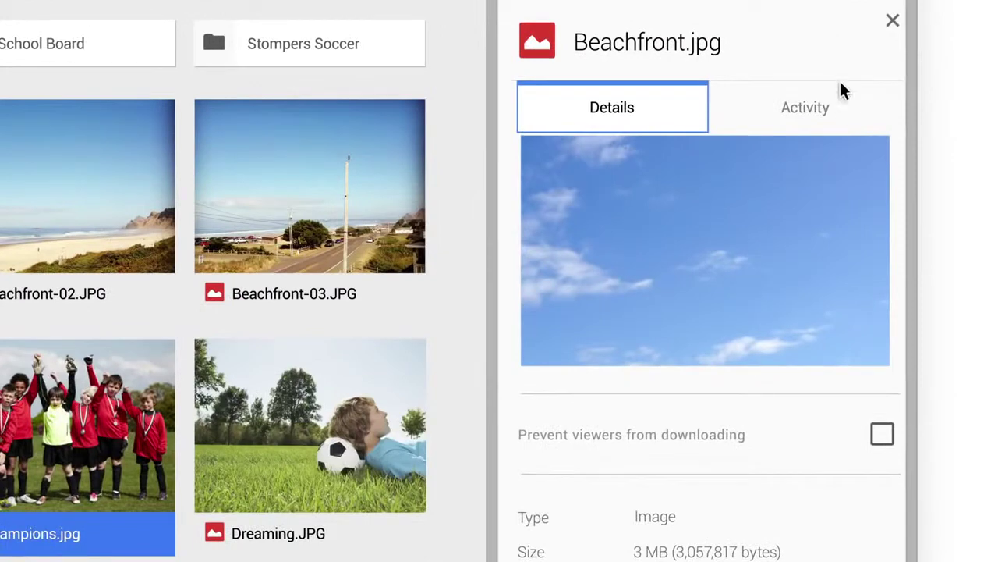
left_click(871, 120)
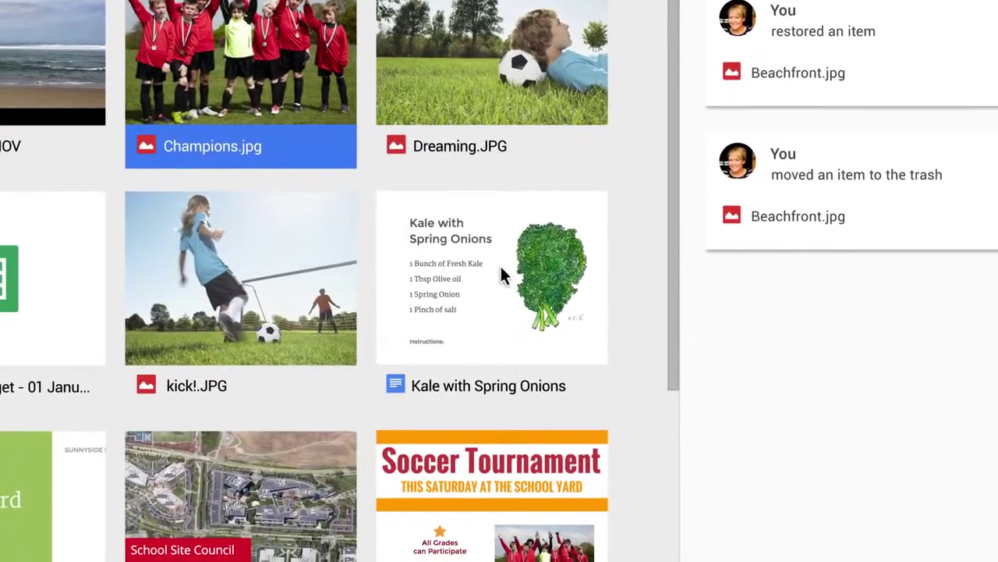
Step: Open the Kale with Spring Onions document for viewing and close it again
left_click(335, 513)
double_click(494, 270)
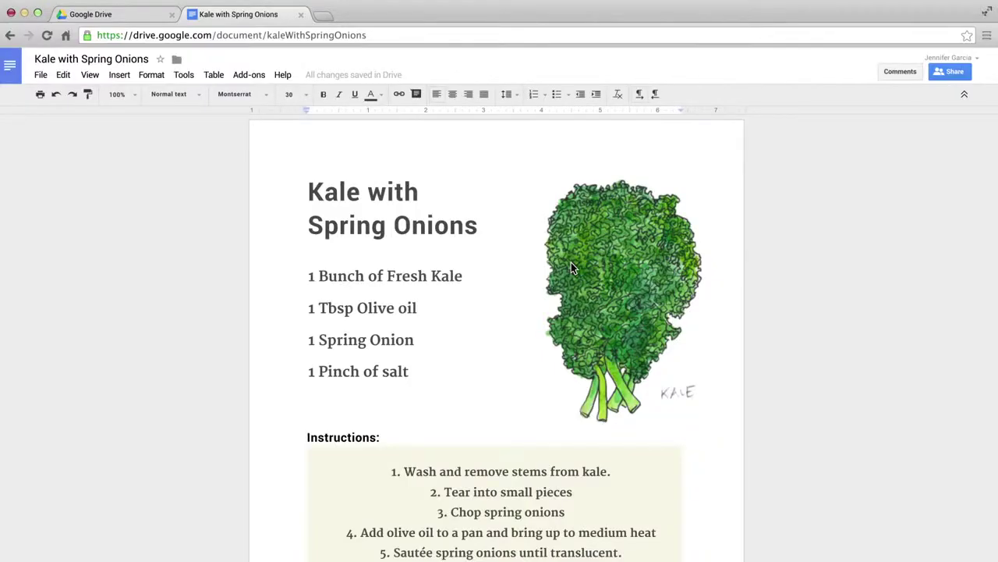
left_click(301, 14)
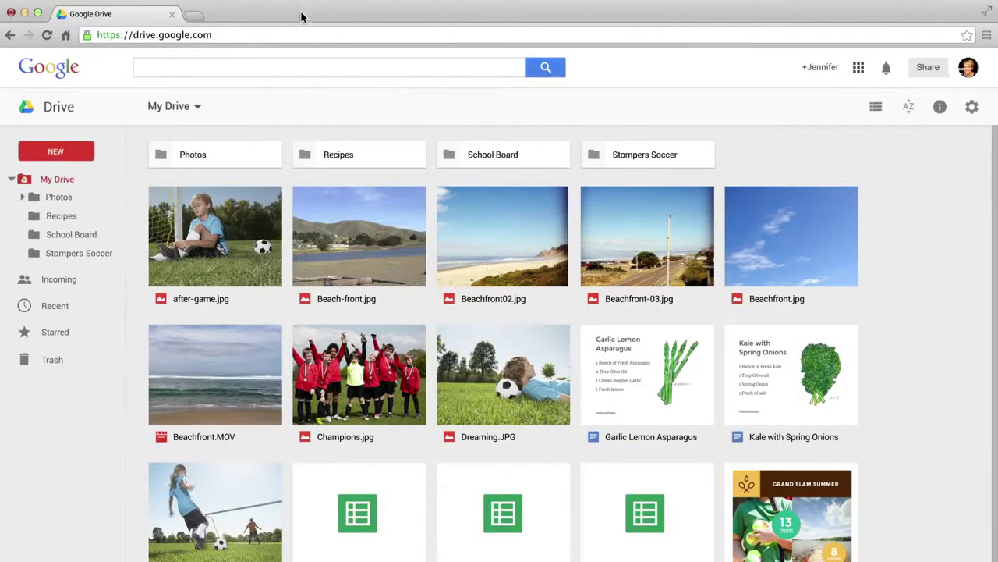
Step: Move Beachfront.MOV, Champions.jpg, Dreaming.JPG, Beach-front.jpg and Beachfront-03.jpg together into the Stompers Soccer folder
left_click_drag(145, 319, 574, 447)
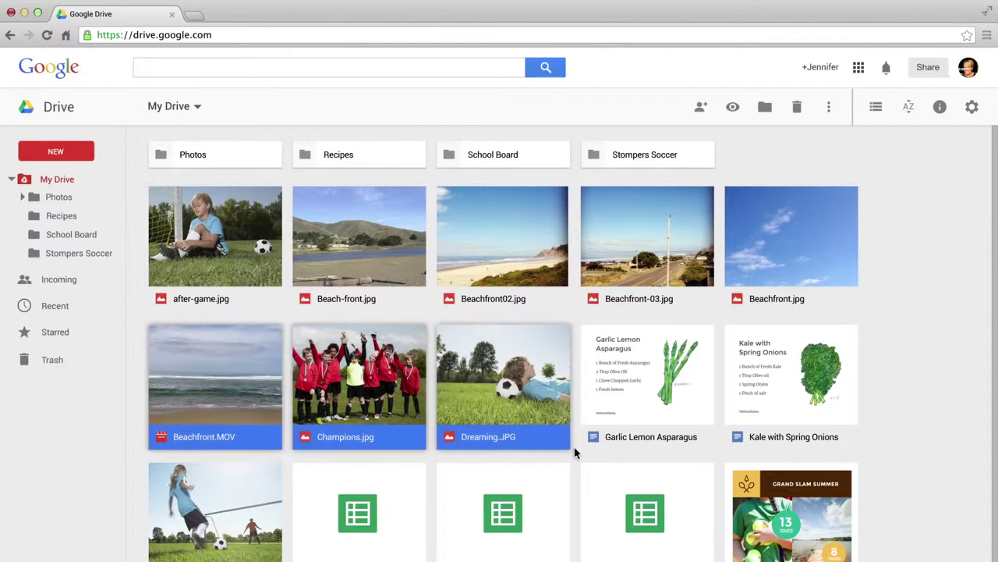
left_click(396, 268, "super")
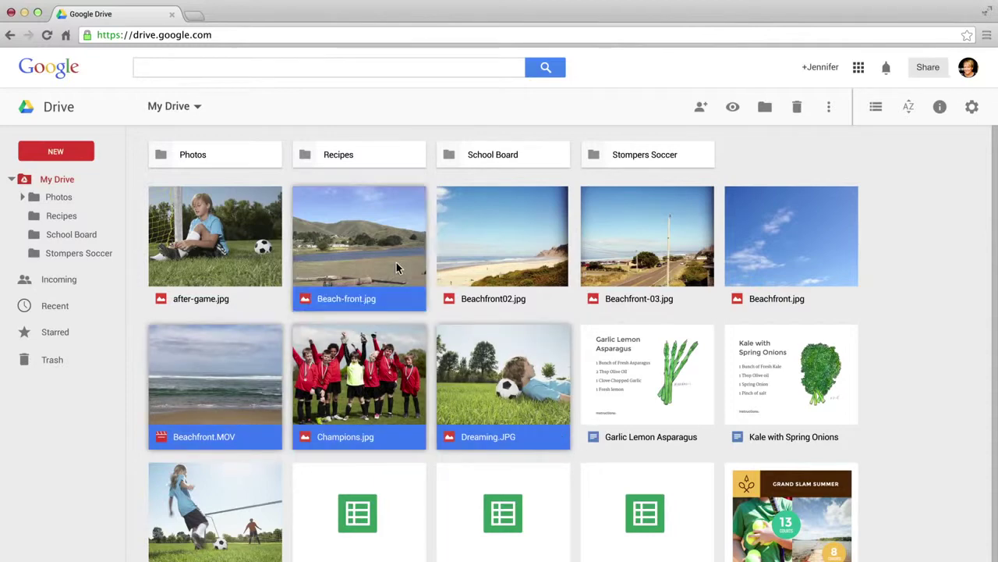
left_click(610, 246, "super")
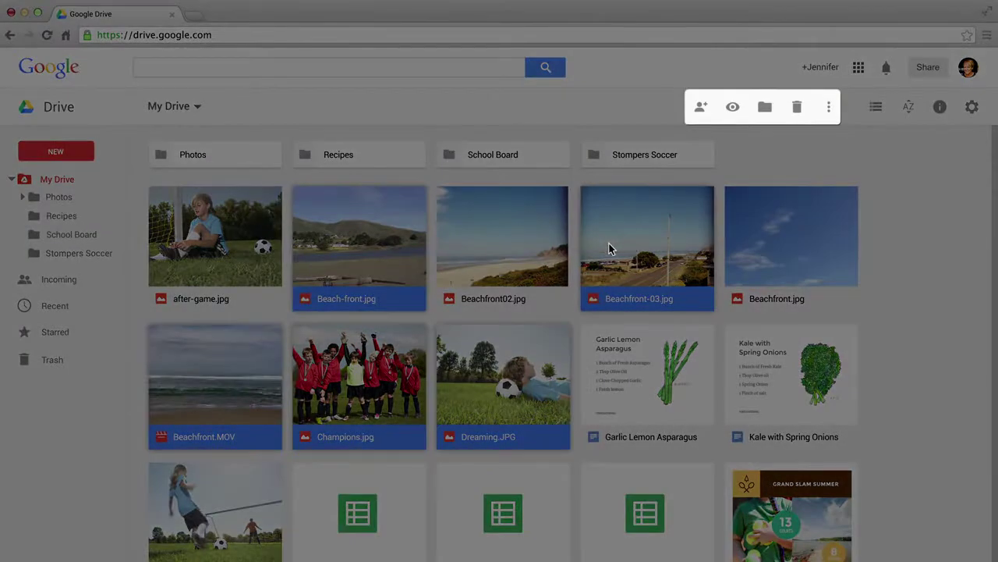
right_click(503, 382)
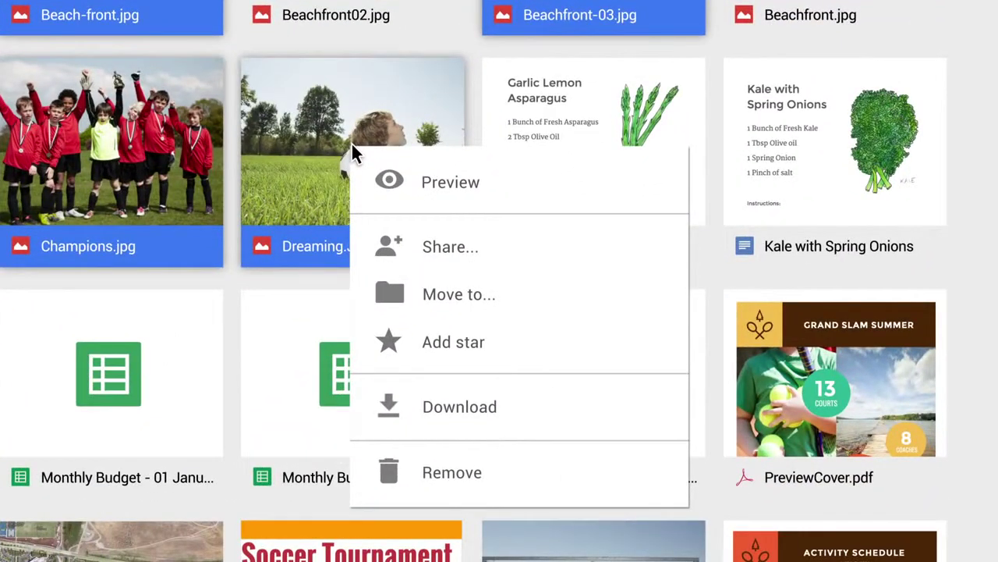
key("Escape")
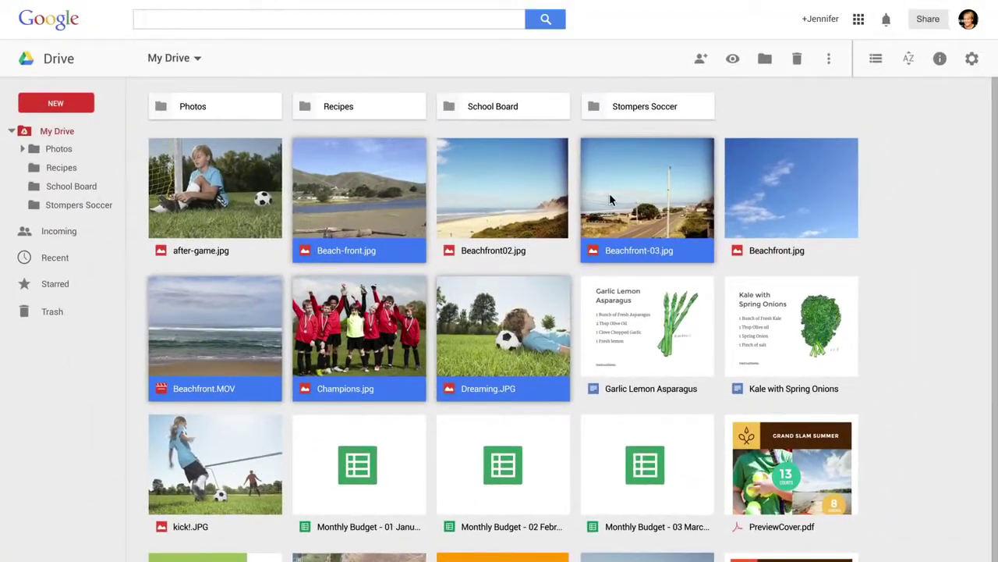
left_click_drag(609, 193, 630, 112)
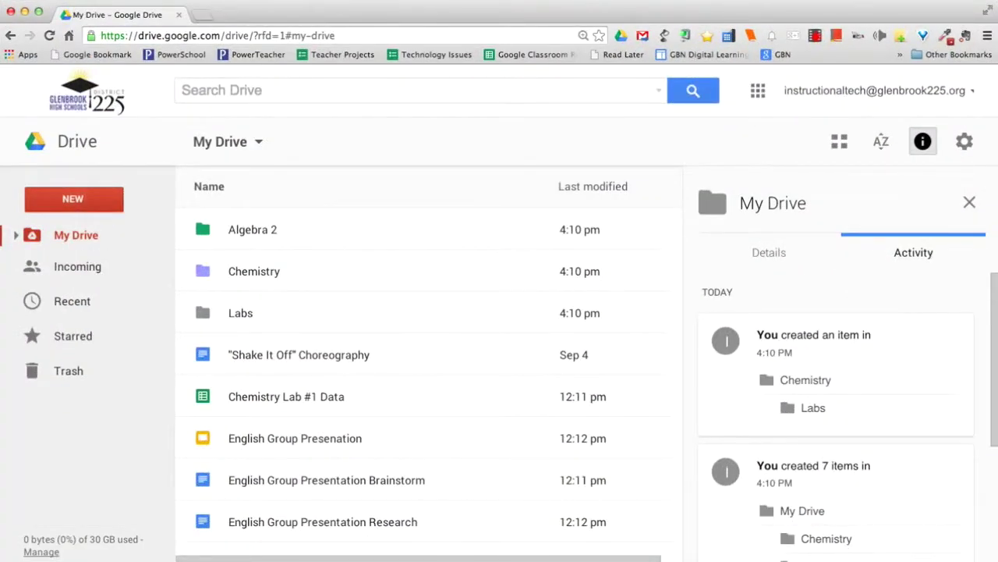
Step: Create a new folder named English in My Drive
left_click(73, 199)
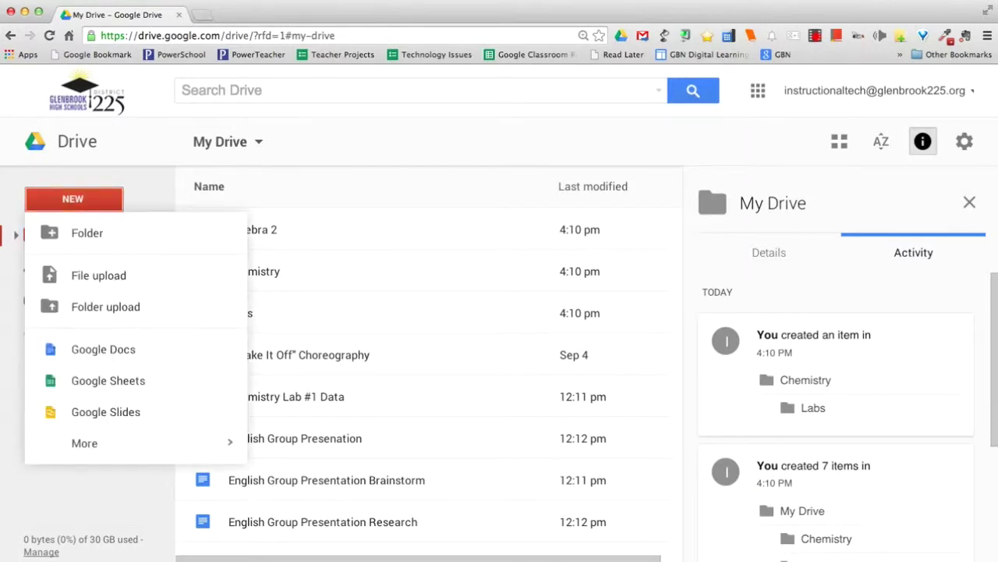
left_click(86, 233)
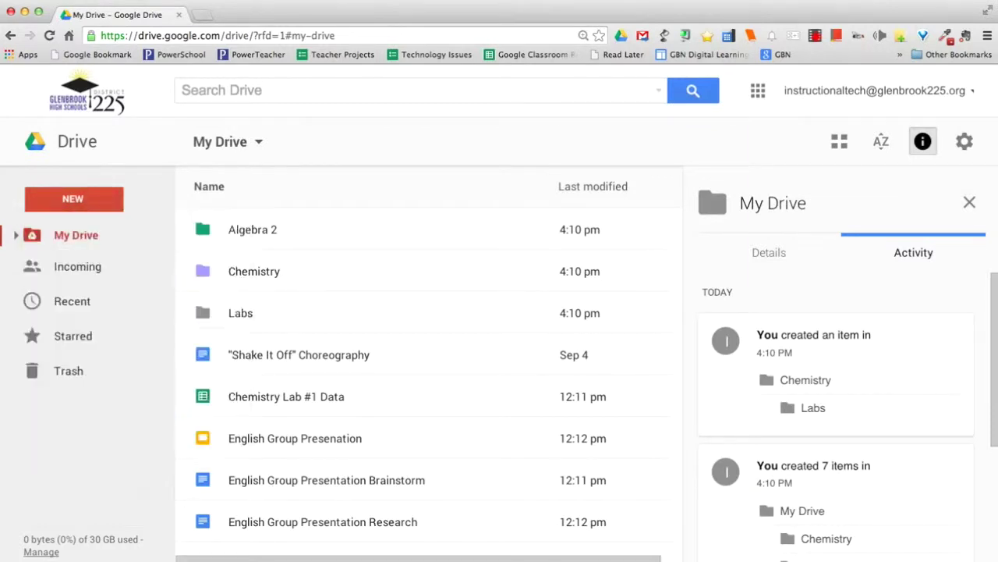
key("BackSpace")
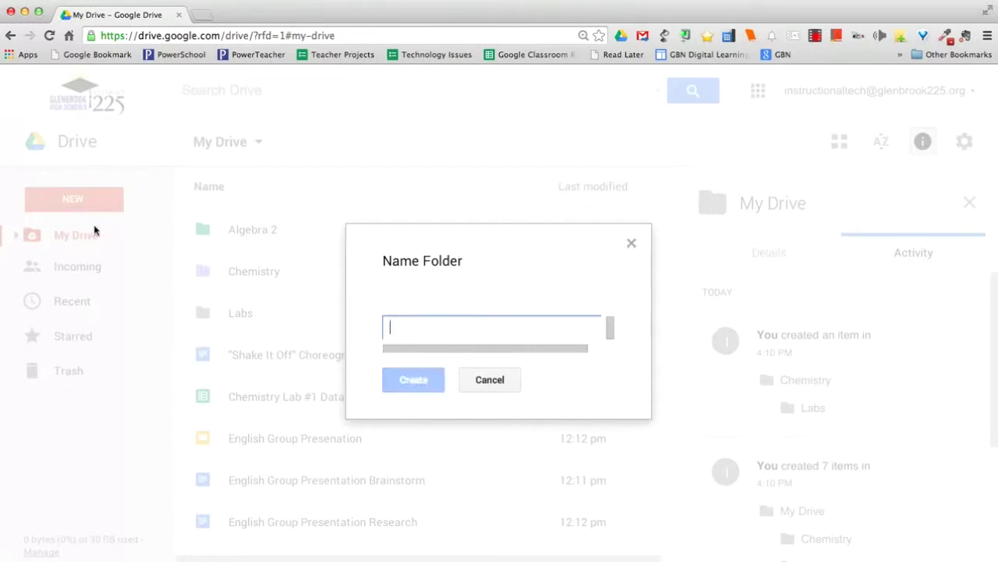
type("English")
key("Return")
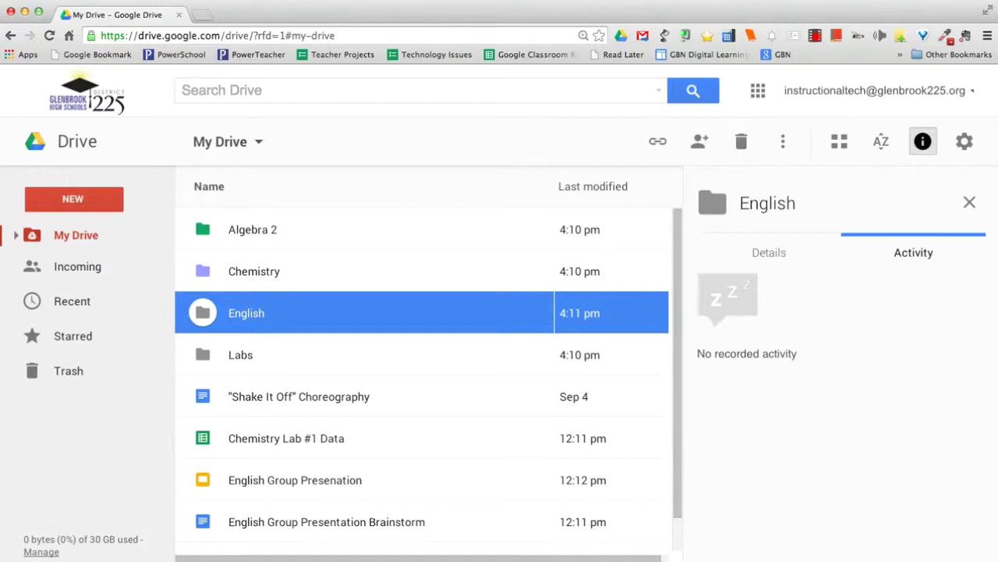
Step: Move the Labs folder into the Chemistry folder
left_click(312, 355)
left_click_drag(312, 355, 269, 265)
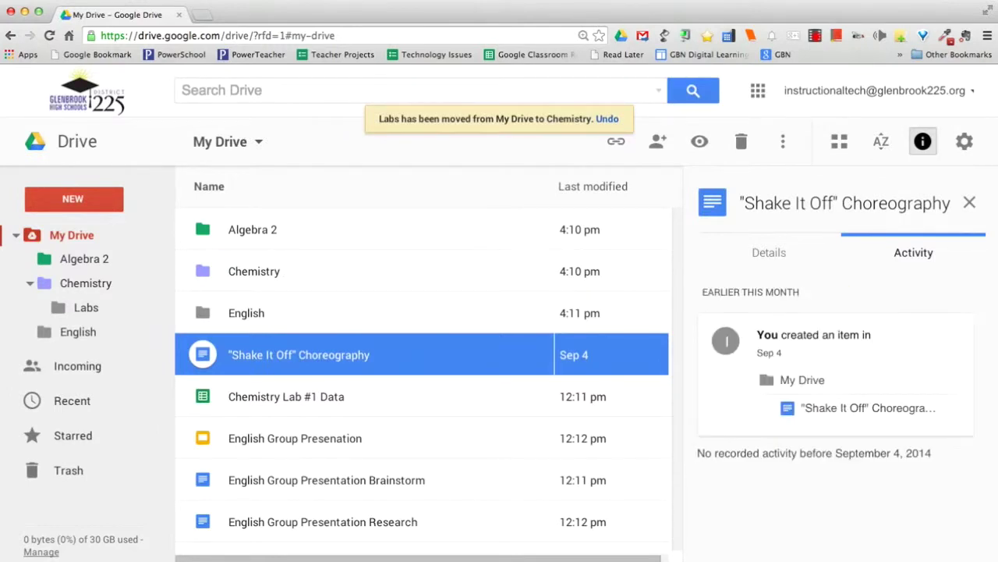
Step: Change the color of the English folder to yellow
right_click(255, 314)
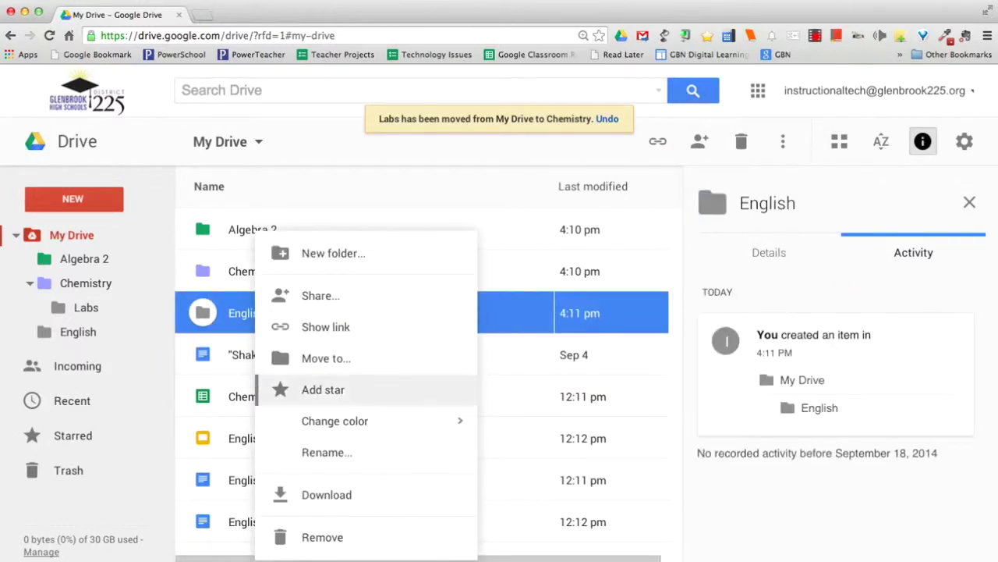
mouse_move(343, 420)
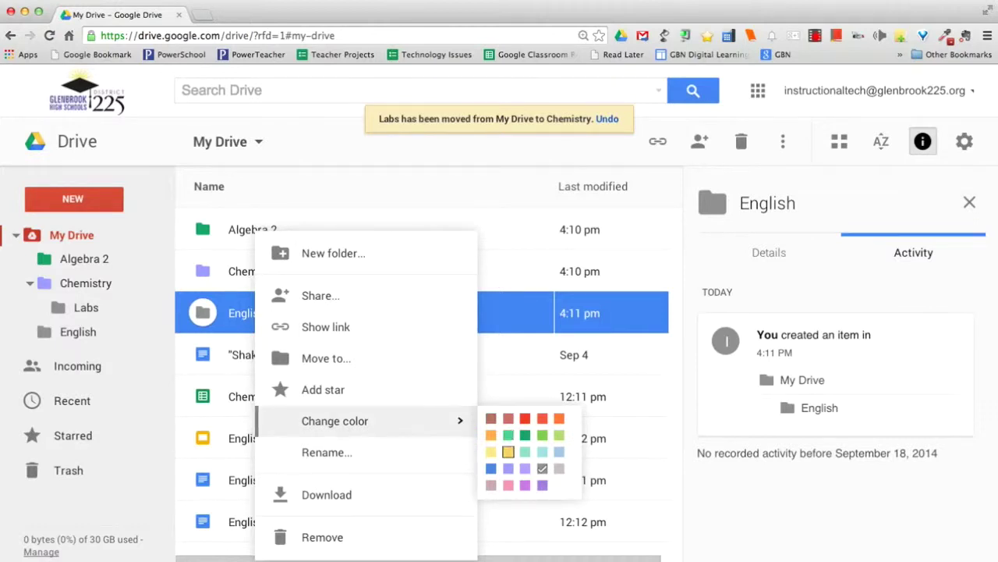
left_click(509, 451)
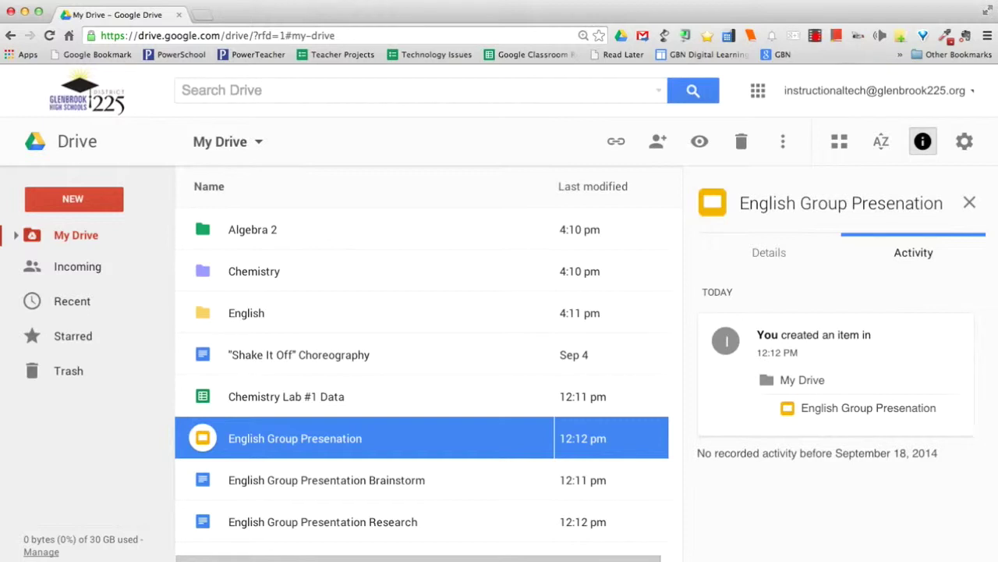
Step: Move English Group Presenation, English Group Presentation Brainstorm and English Group Presentation Research into the English folder
left_click_drag(295, 439, 415, 332)
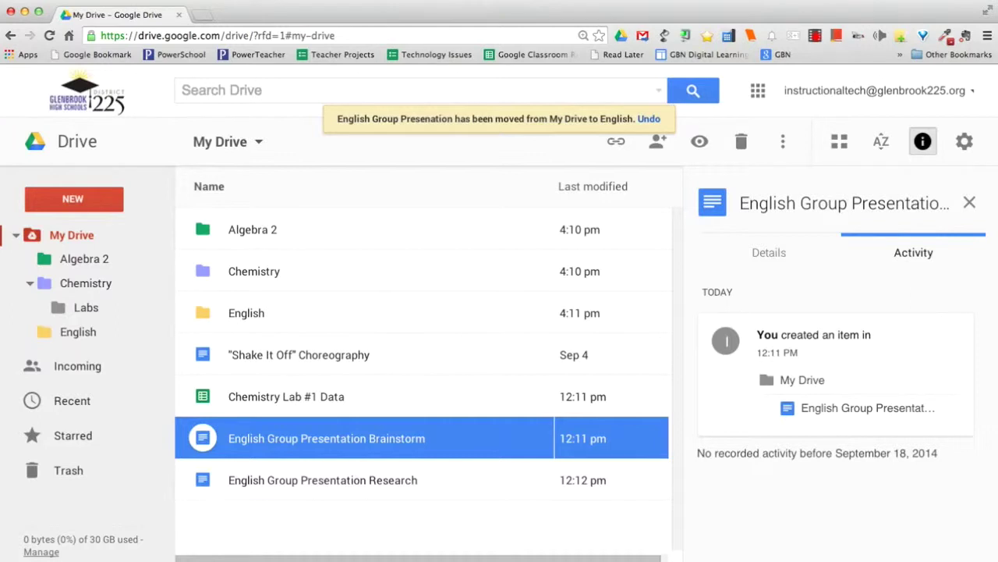
key("shift+Down")
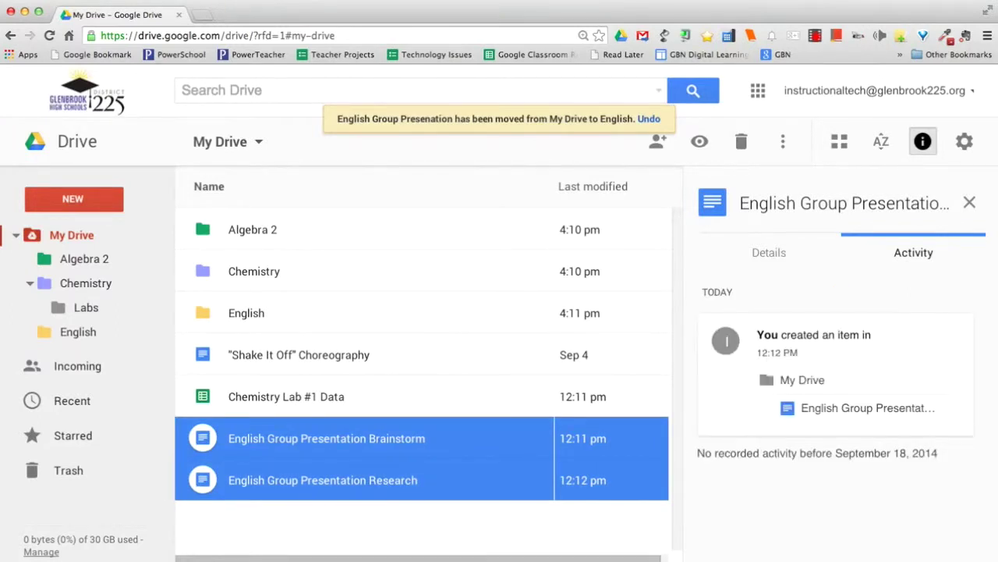
left_click_drag(327, 459, 390, 309)
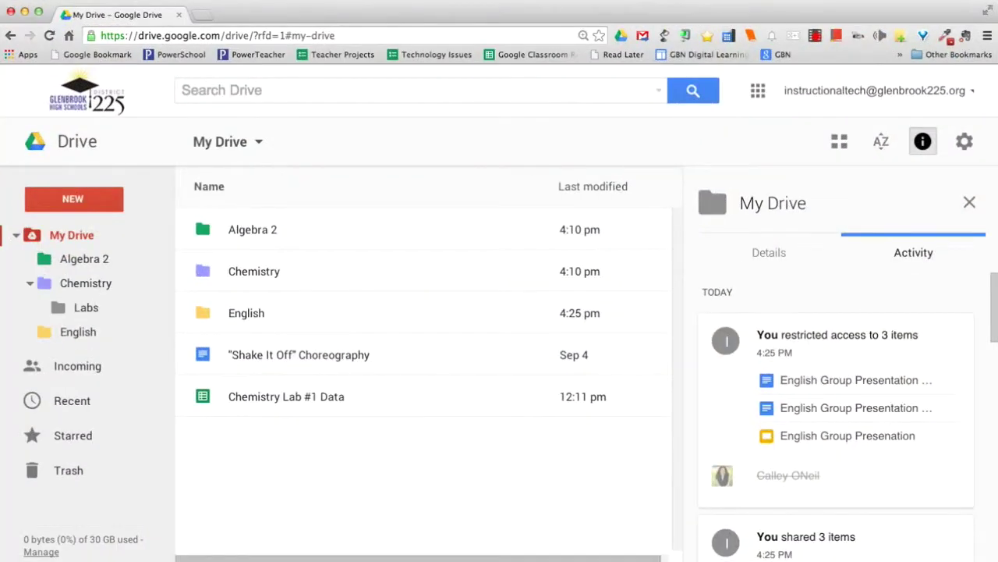
Step: Share the English folder with two people from the organization, giving them Can edit access, and send the invitation
left_click(246, 312)
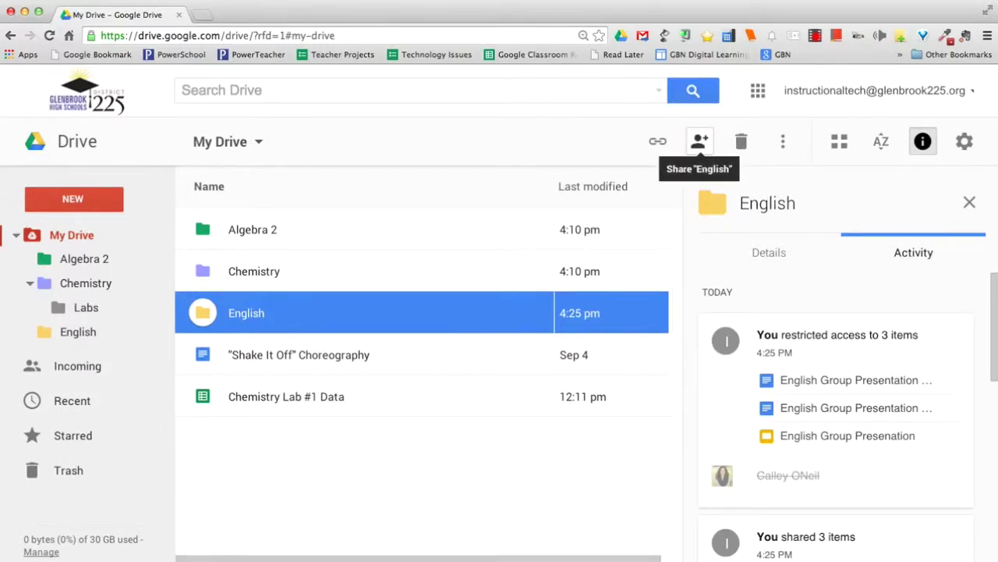
left_click(698, 142)
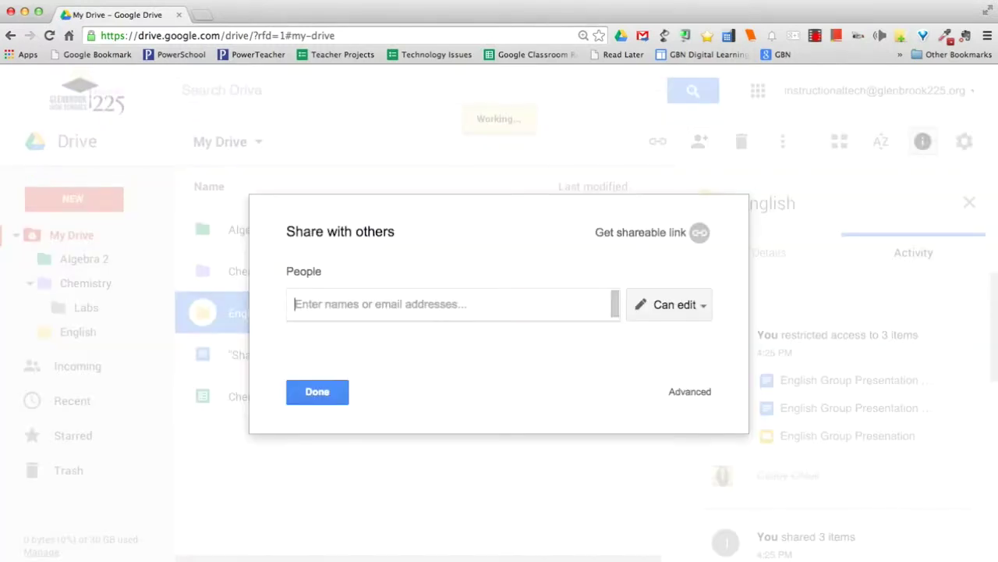
type("onei")
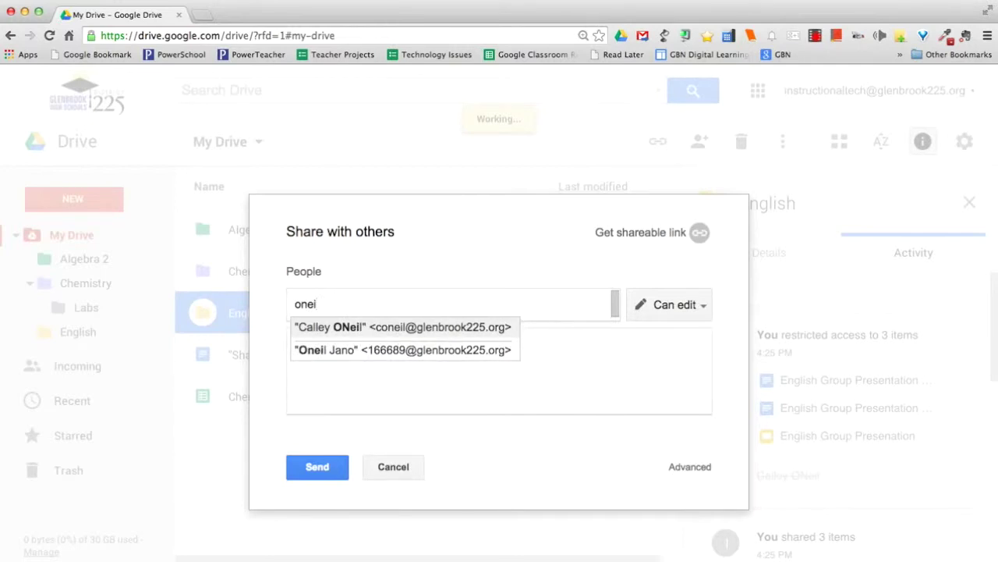
key("Return")
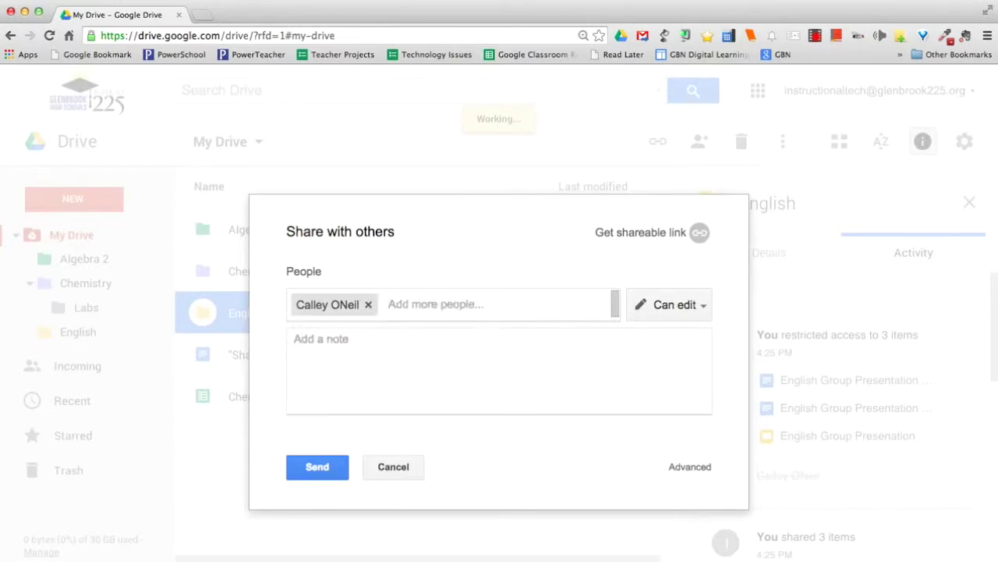
type("waw")
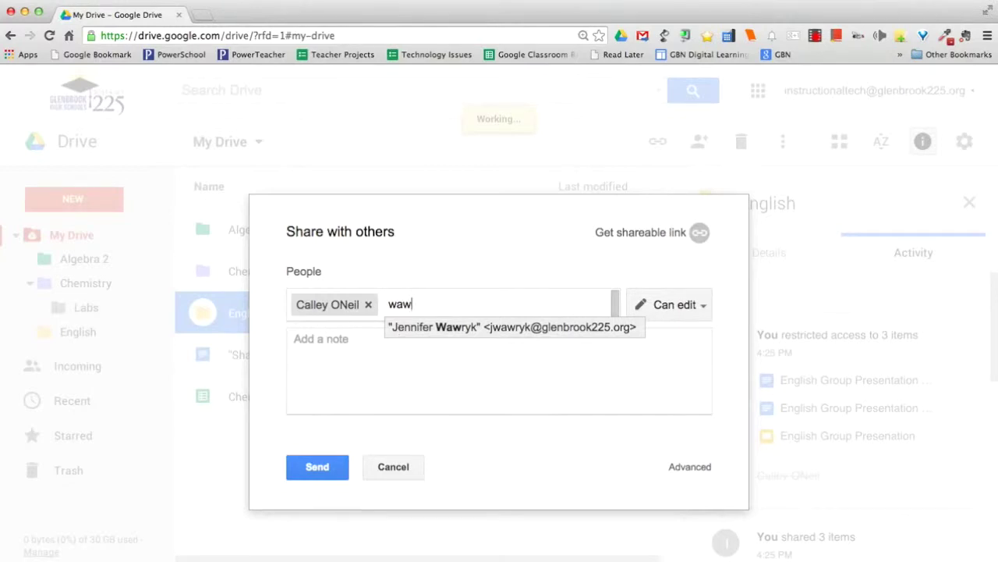
key("Return")
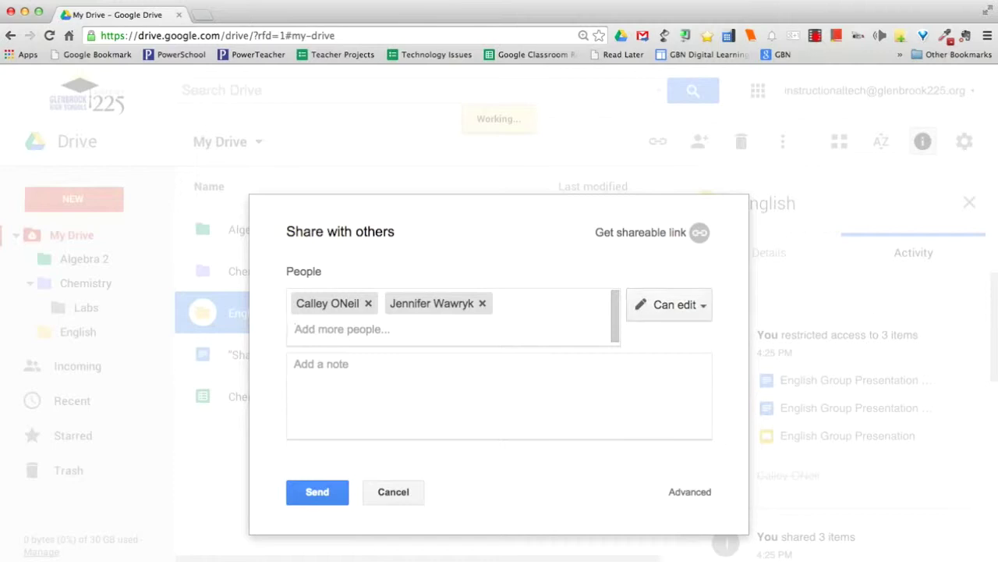
left_click(669, 305)
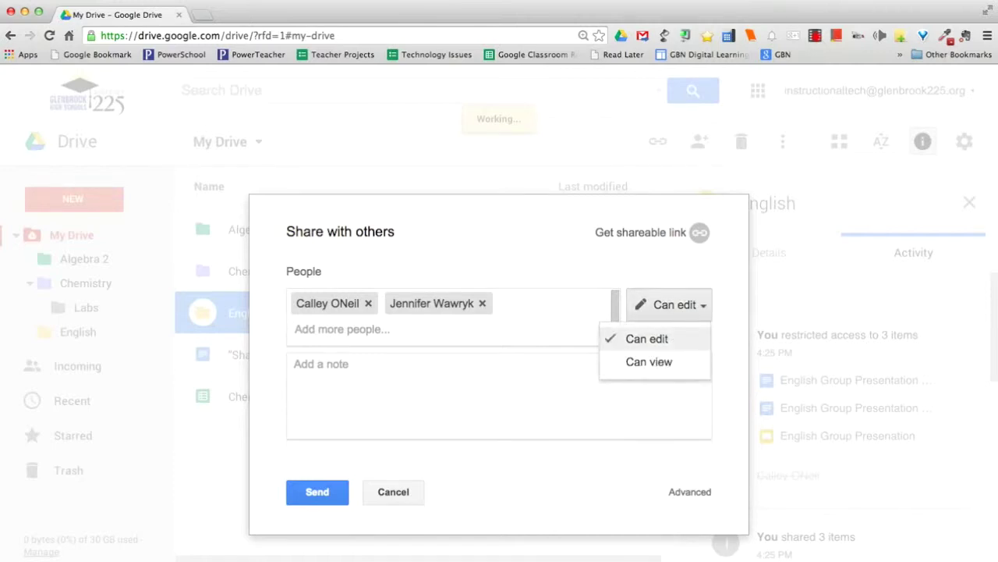
key("Escape")
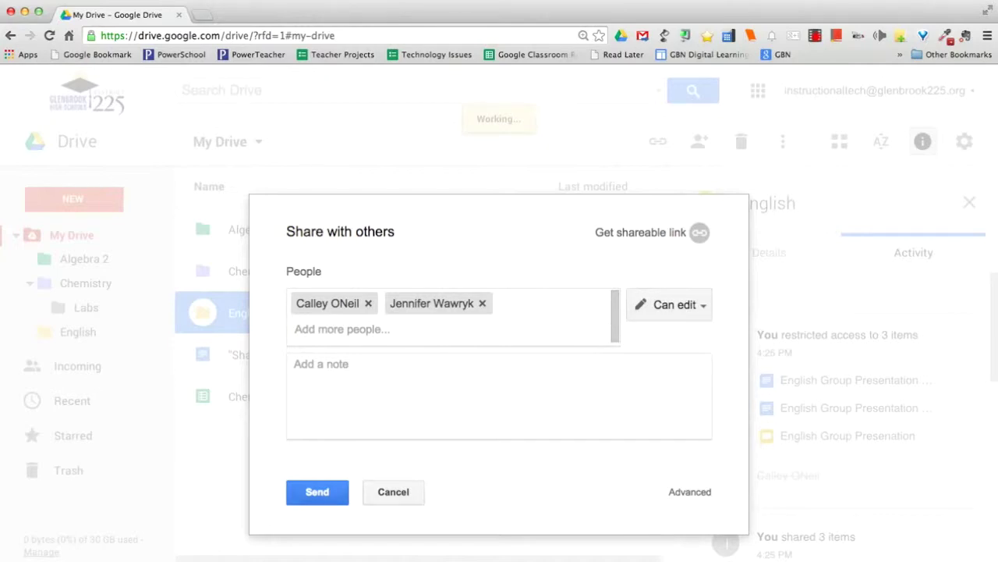
left_click(318, 491)
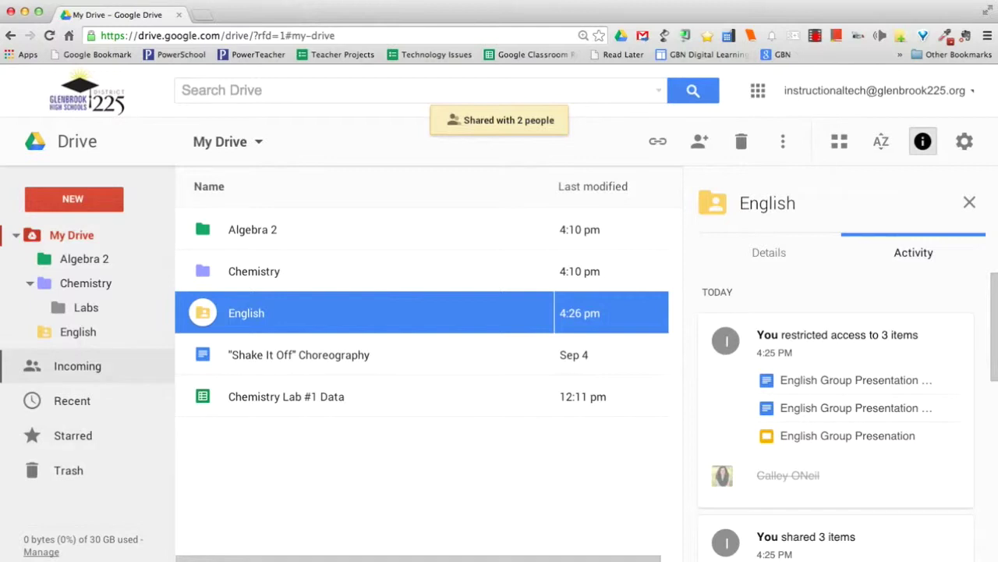
Step: Add the shared Science Project folder from the Incoming items to My Drive
left_click(66, 365)
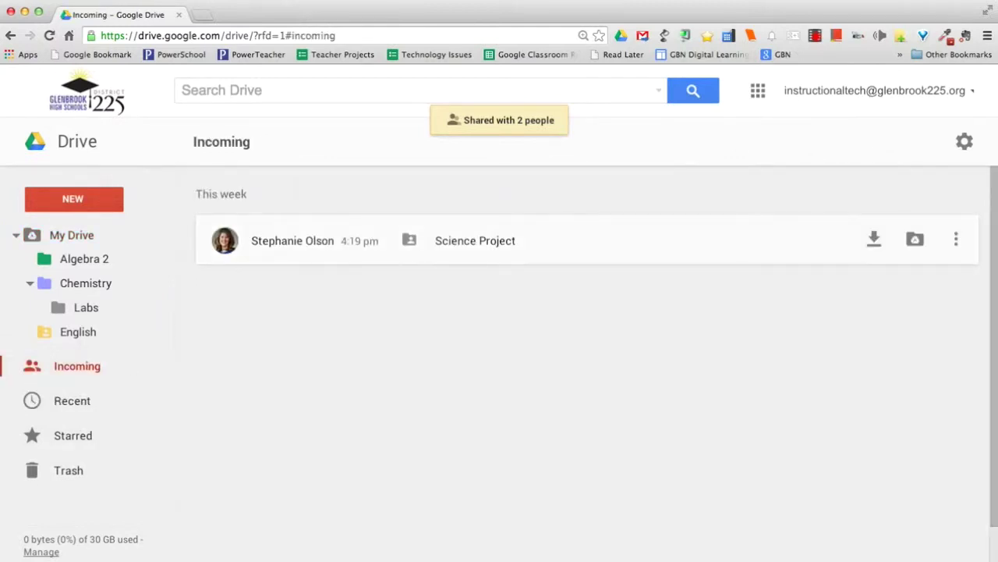
mouse_move(874, 240)
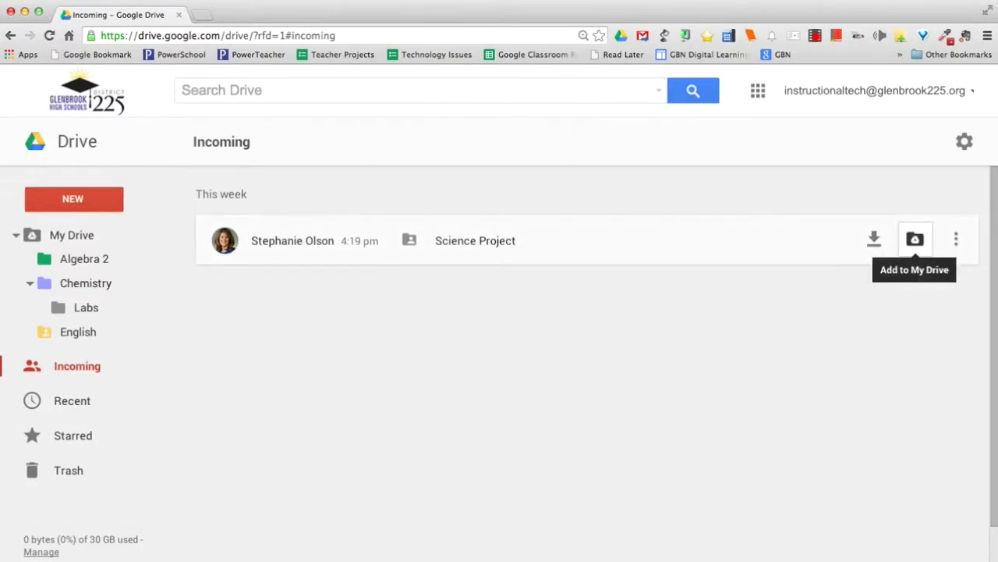
left_click(915, 239)
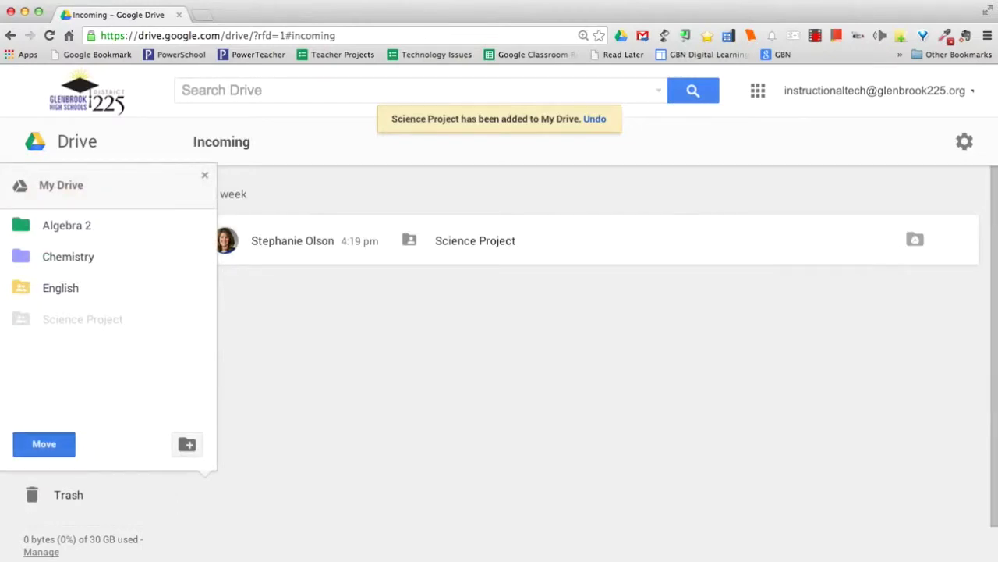
left_click(44, 444)
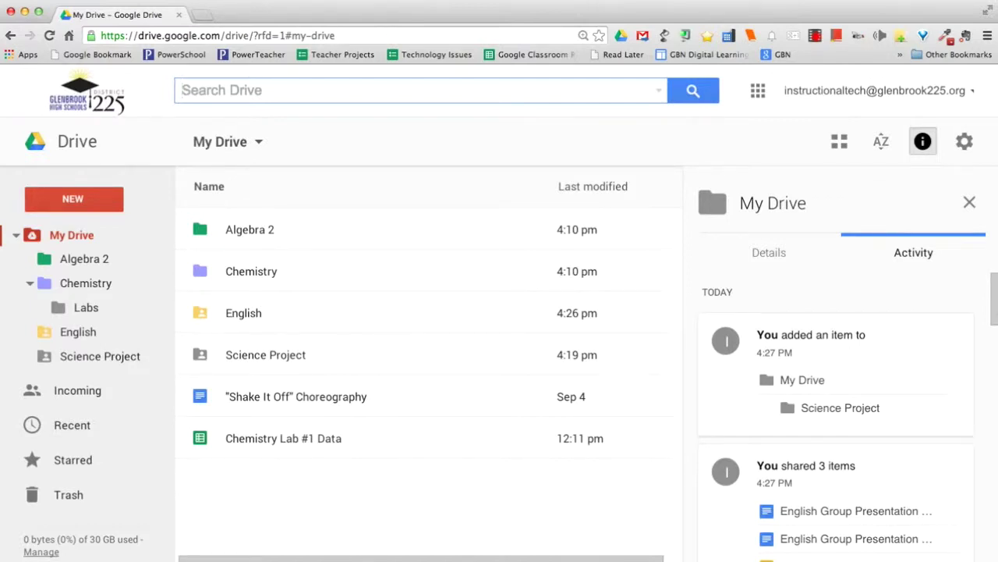
Step: Search Drive for "lab", restricting the search to spreadsheets that open with Google Sheets and are owned by me
type("lab")
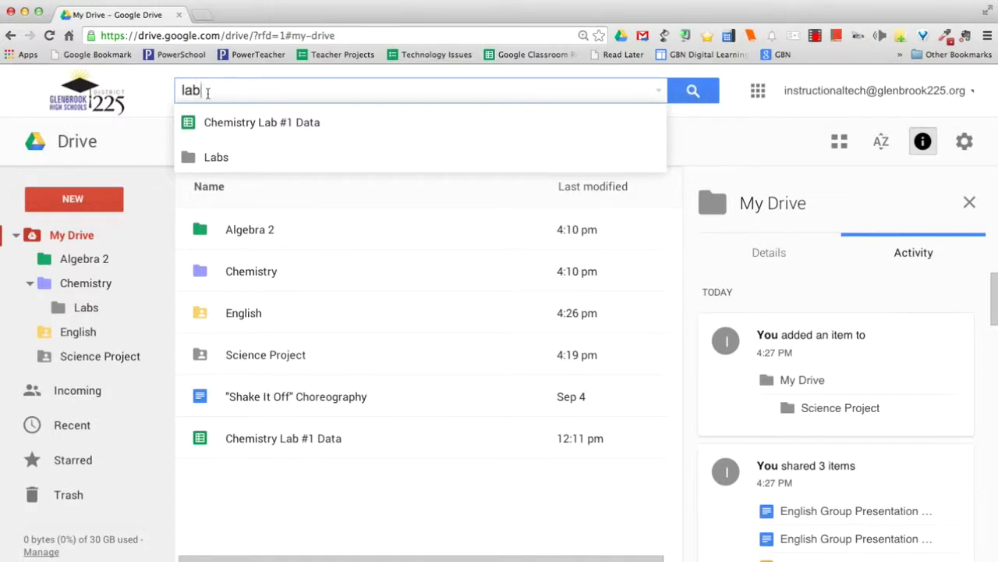
left_click(659, 91)
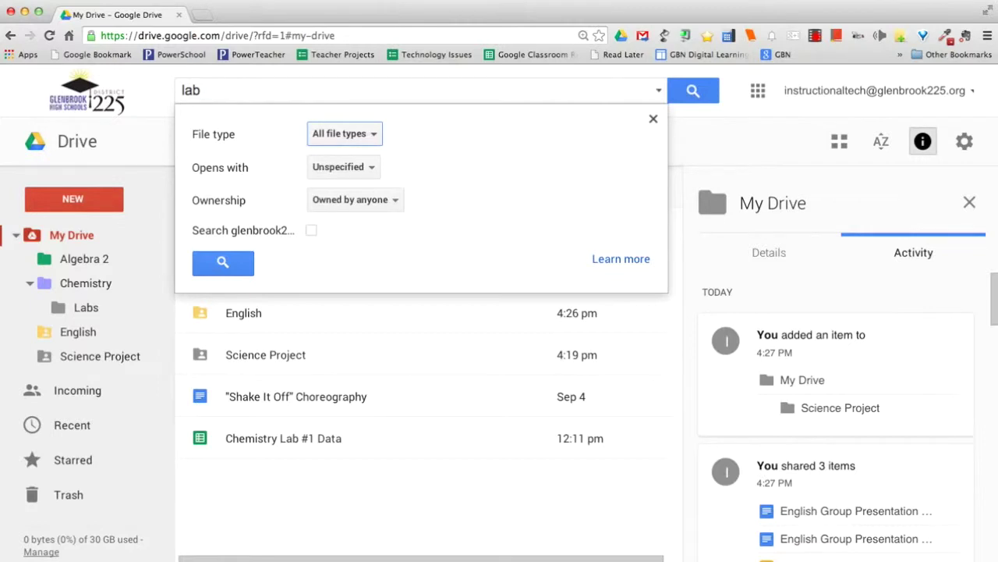
left_click(345, 134)
left_click(389, 231)
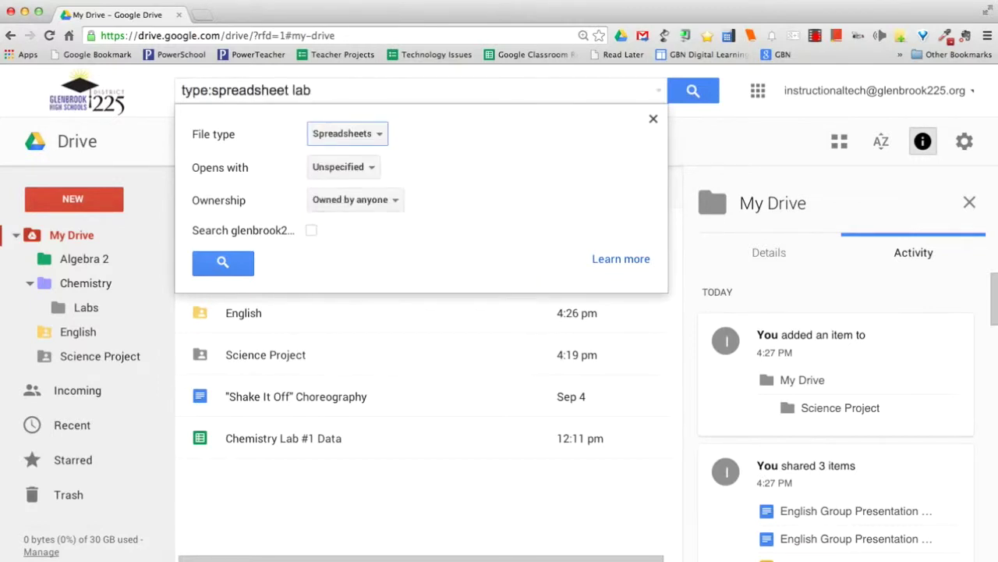
left_click(344, 167)
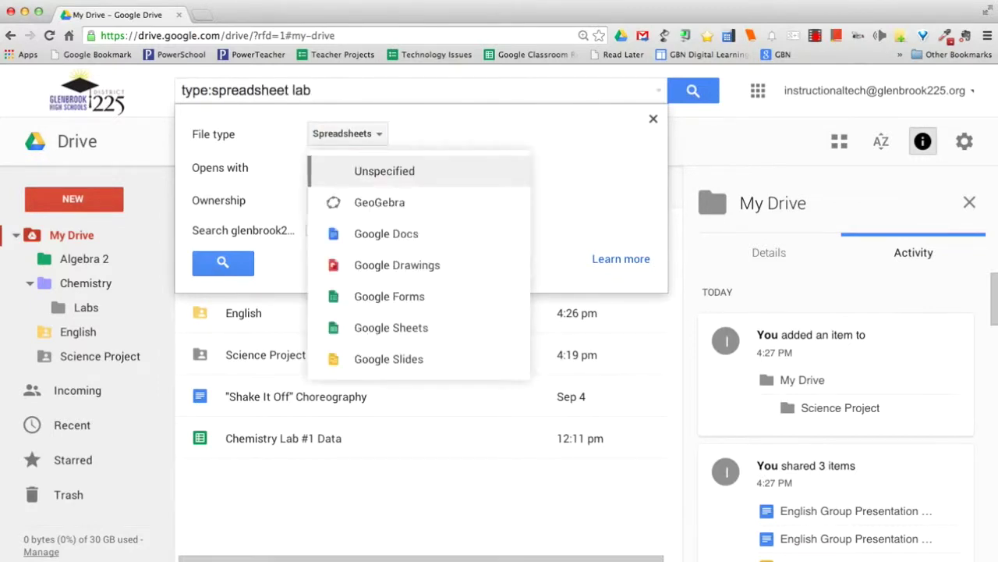
left_click(391, 327)
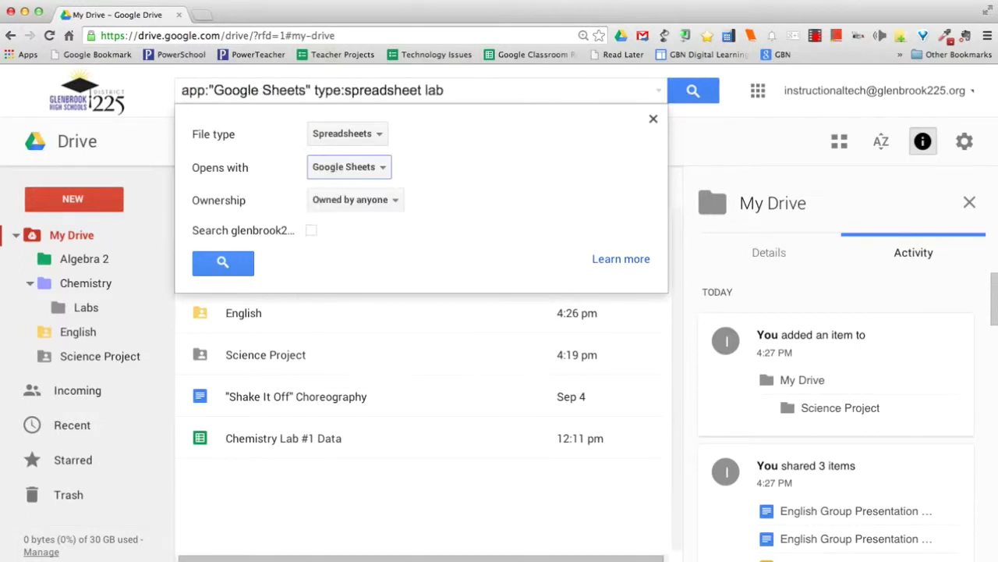
left_click(350, 200)
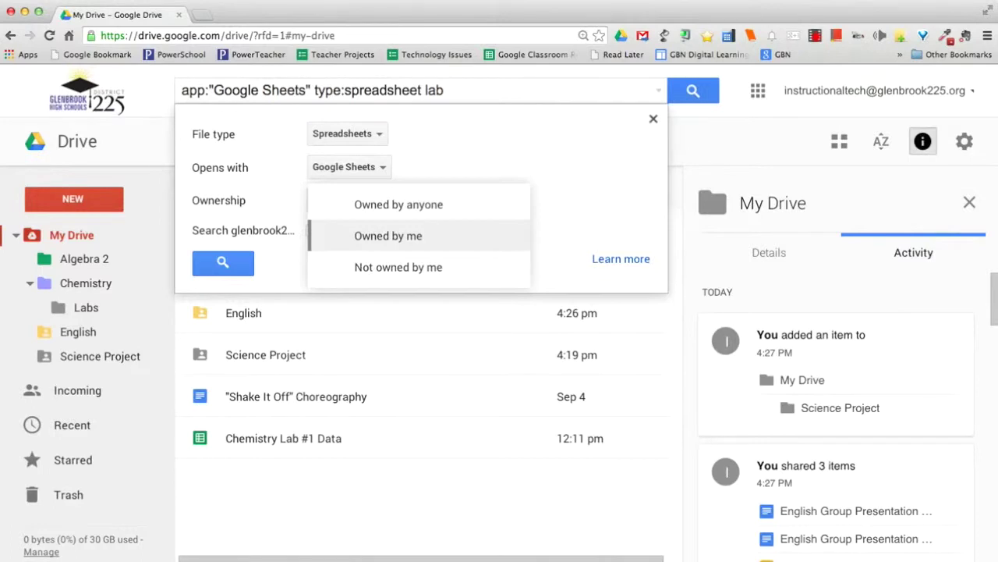
left_click(388, 236)
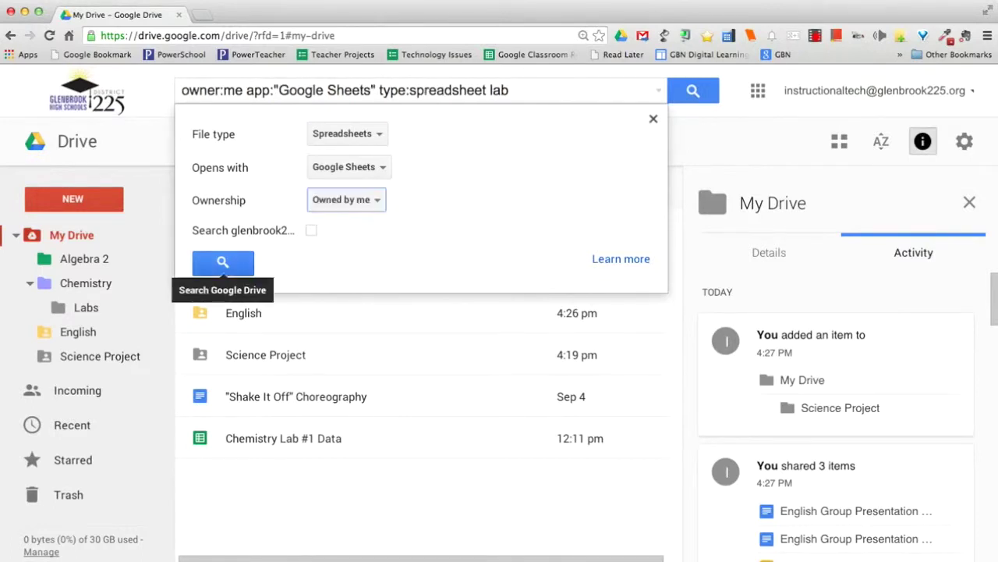
left_click(223, 262)
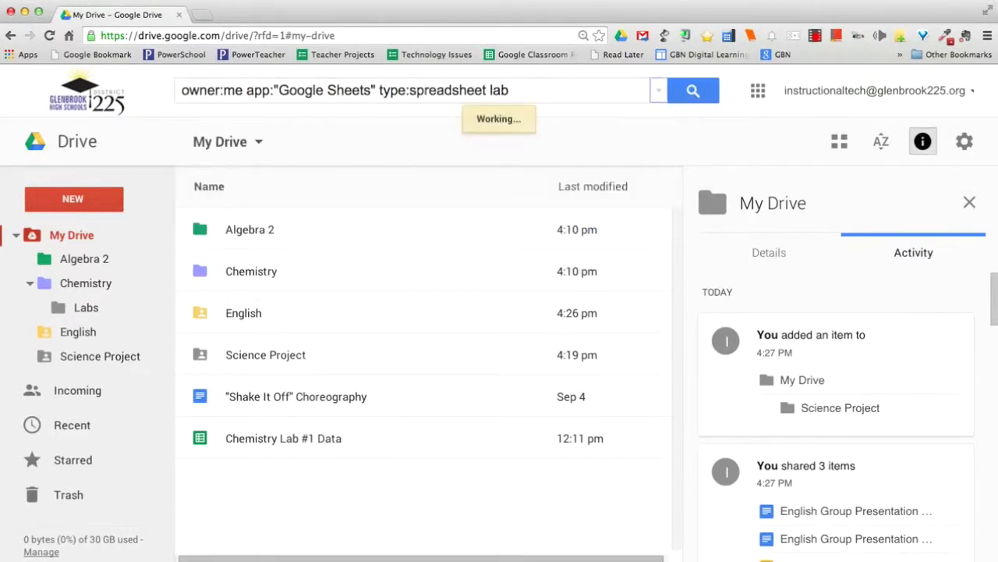